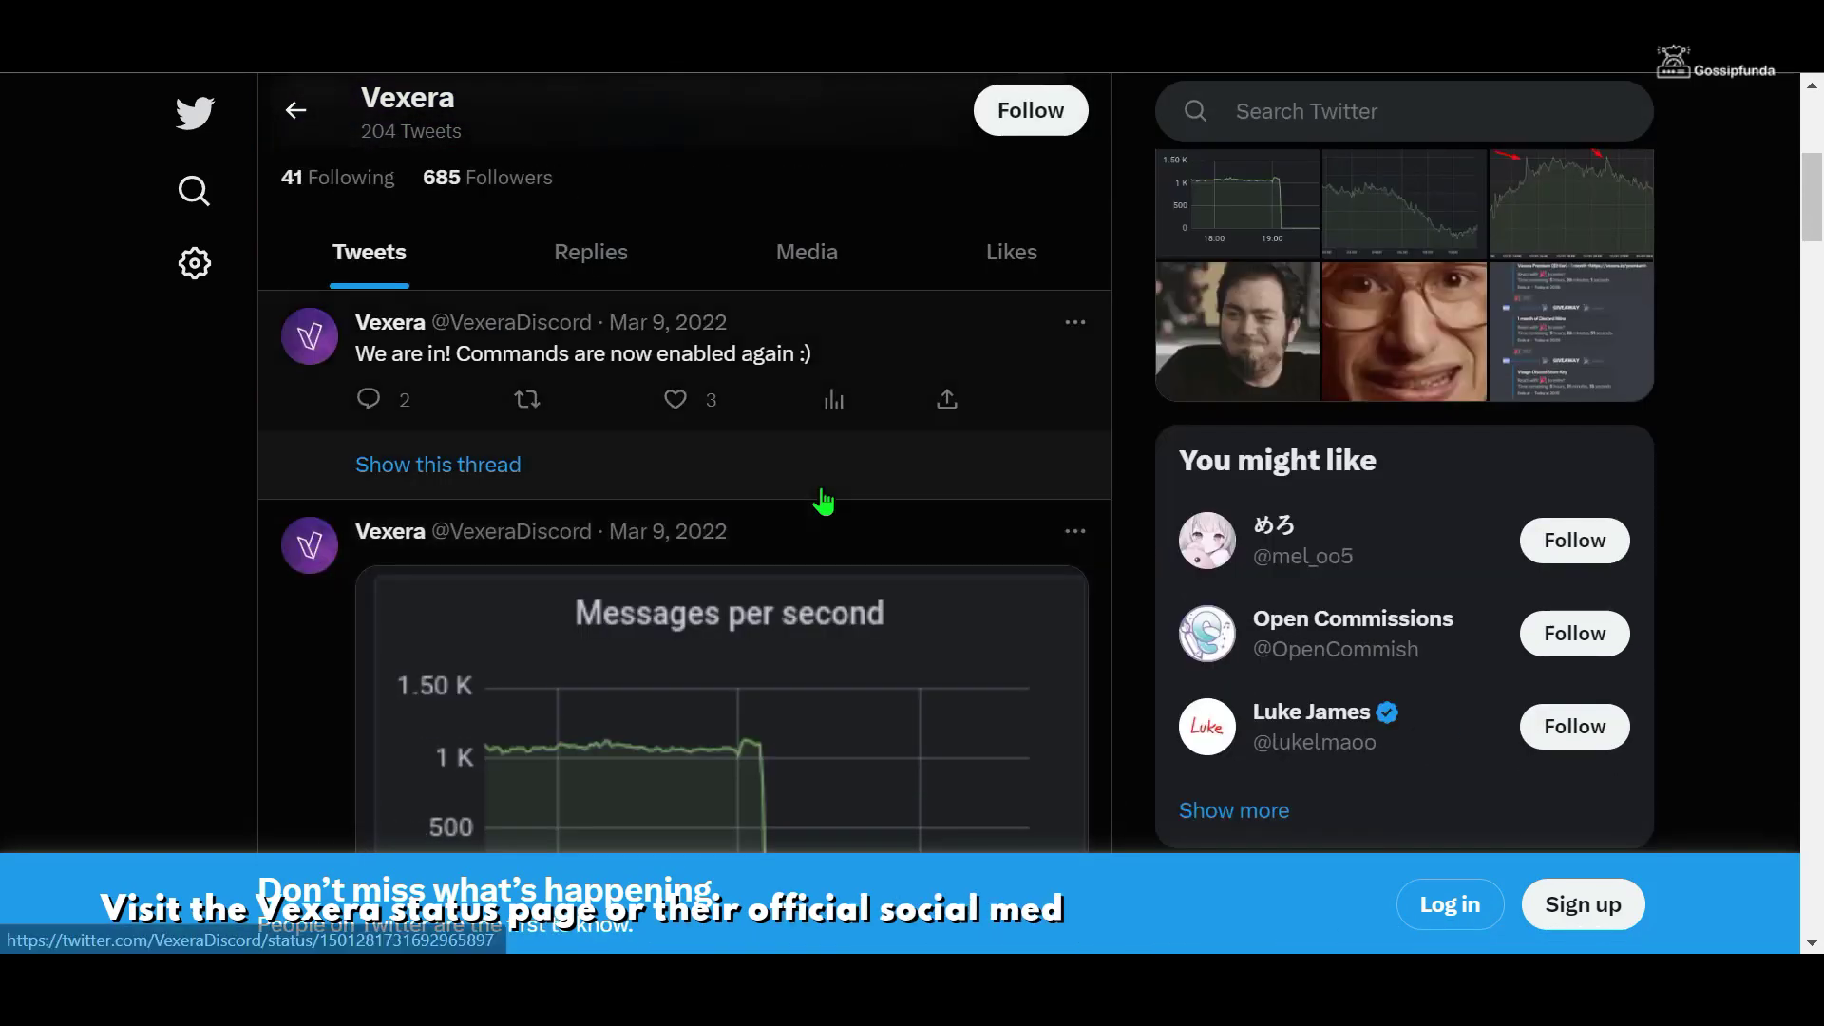
scroll(606, 542, up, 1)
scroll(744, 565, down, 1)
scroll(733, 440, down, 3)
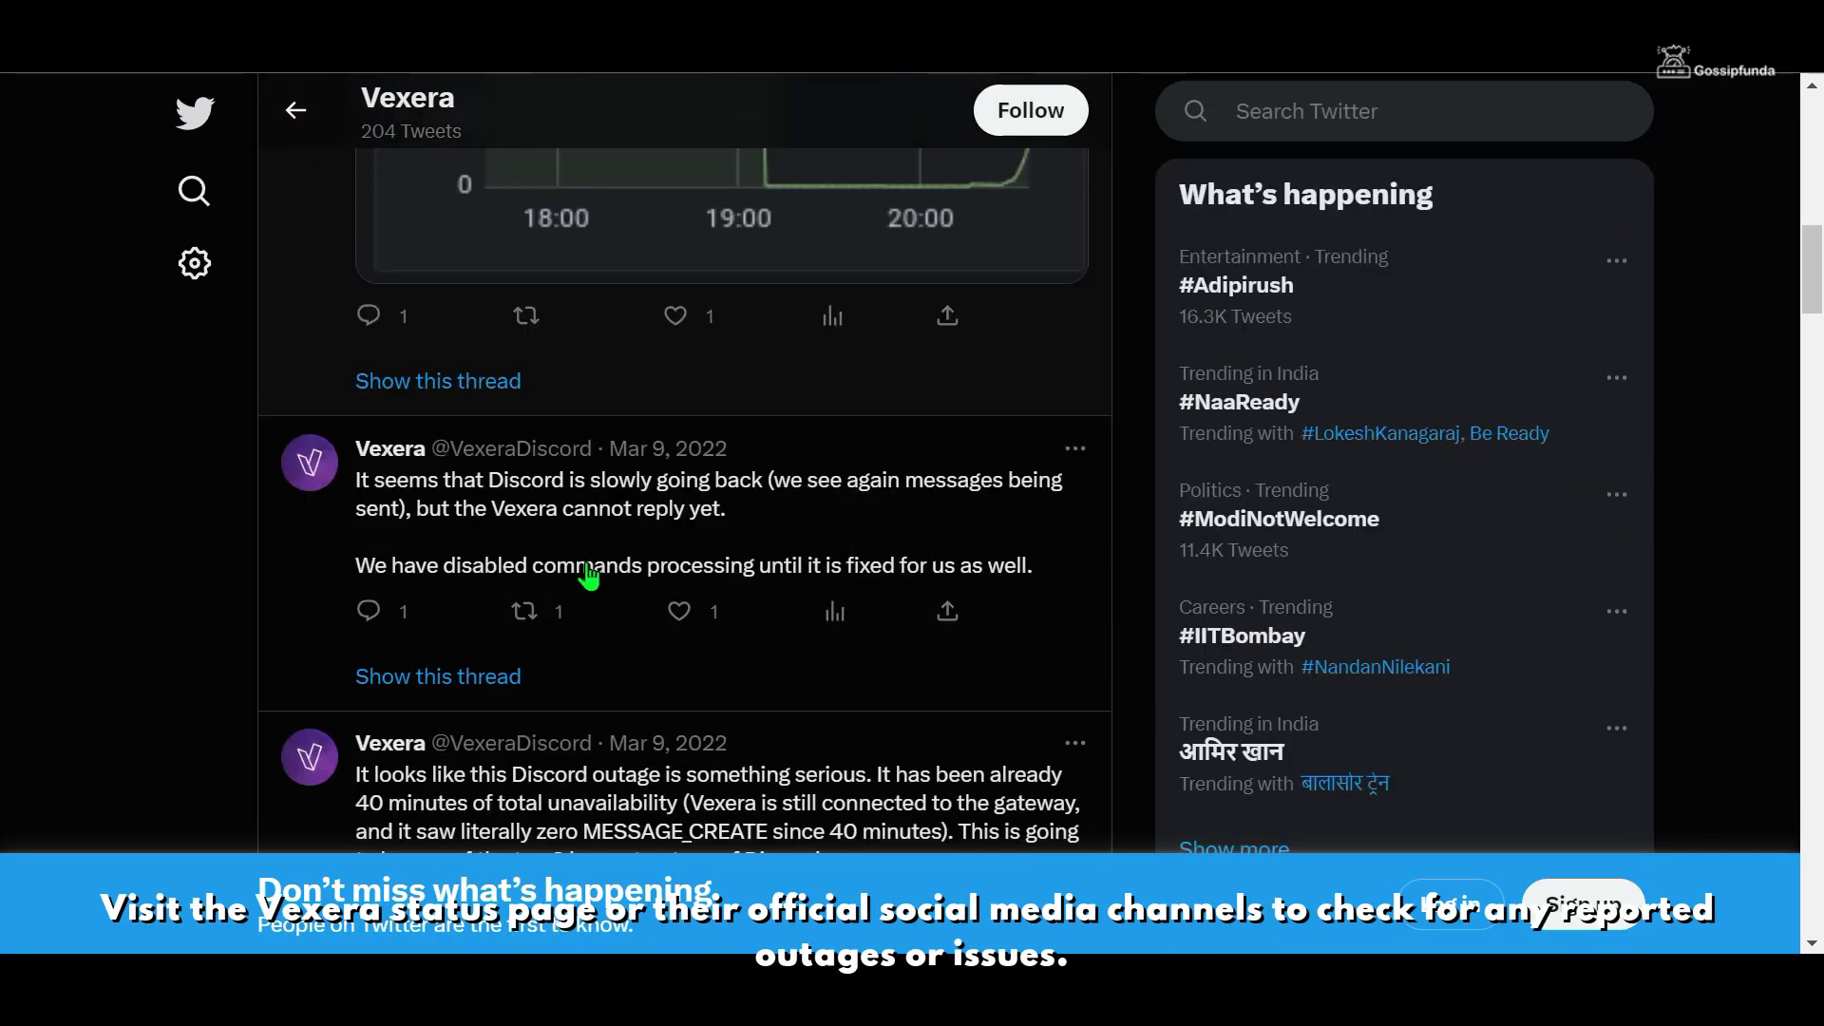
scroll(590, 583, down, 4)
scroll(802, 608, down, 2)
scroll(801, 610, down, 1)
scroll(803, 610, down, 3)
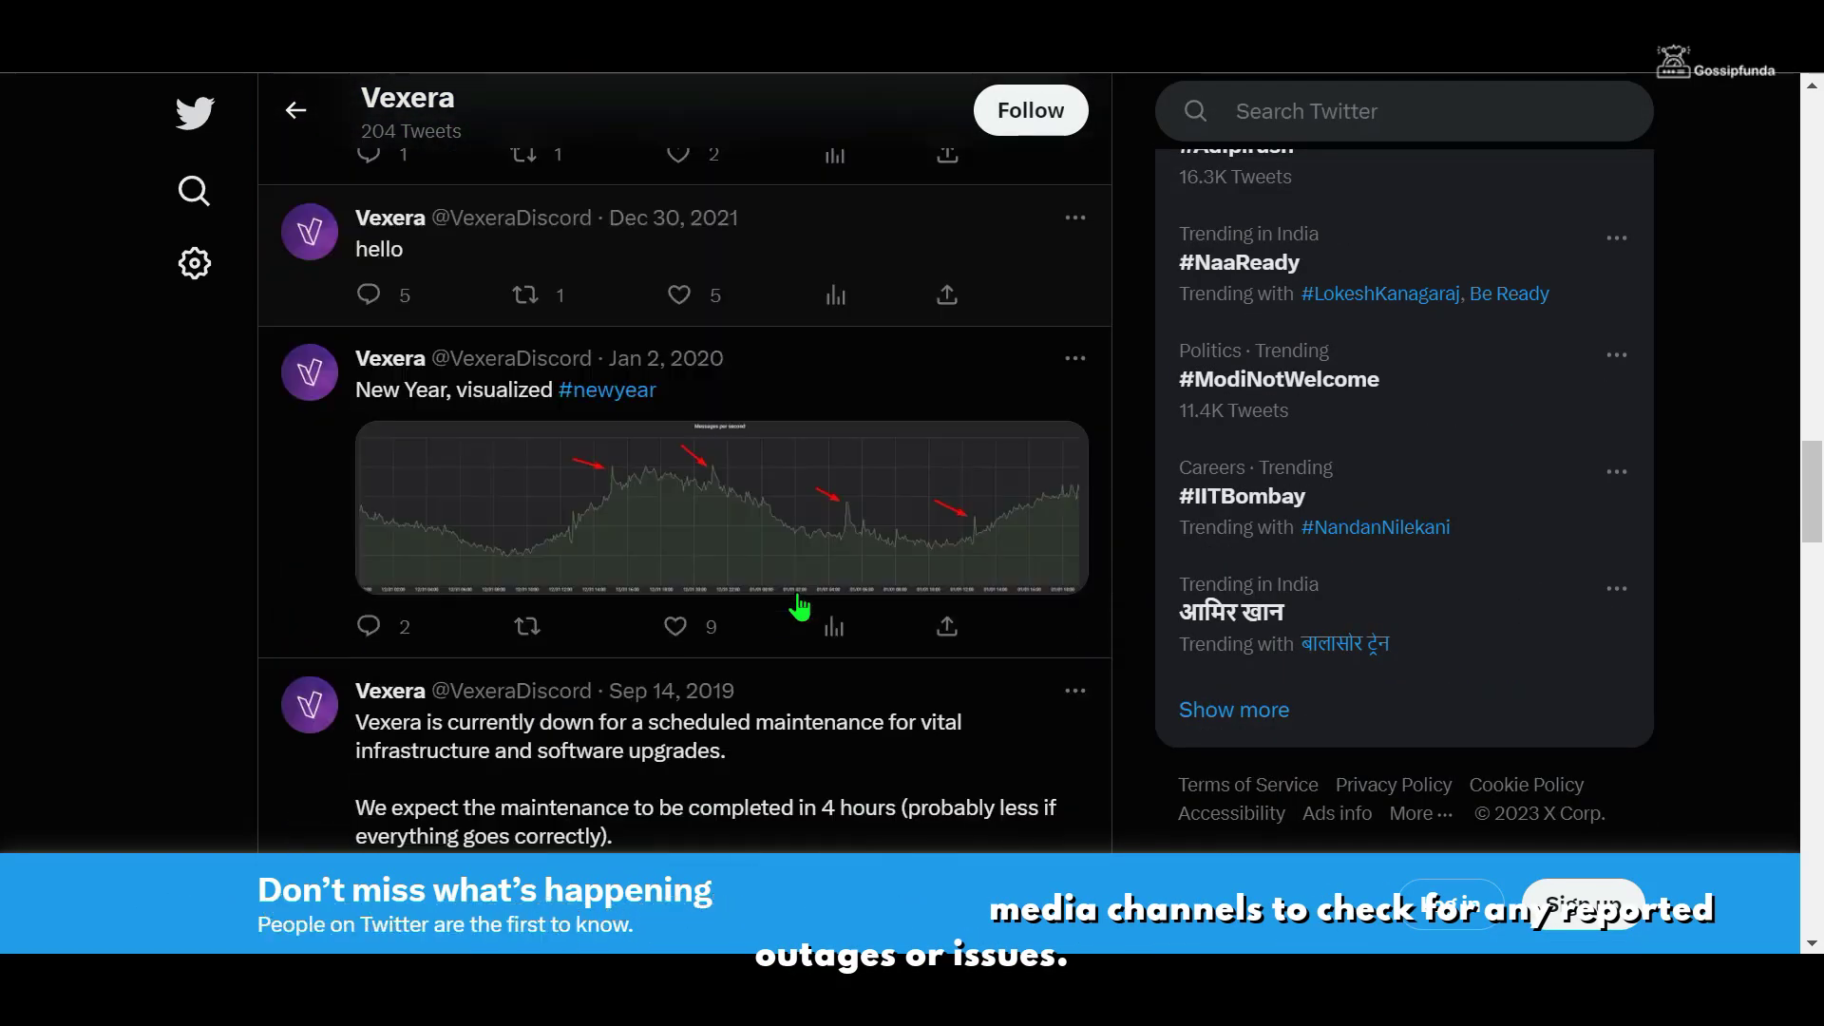
scroll(603, 627, down, 2)
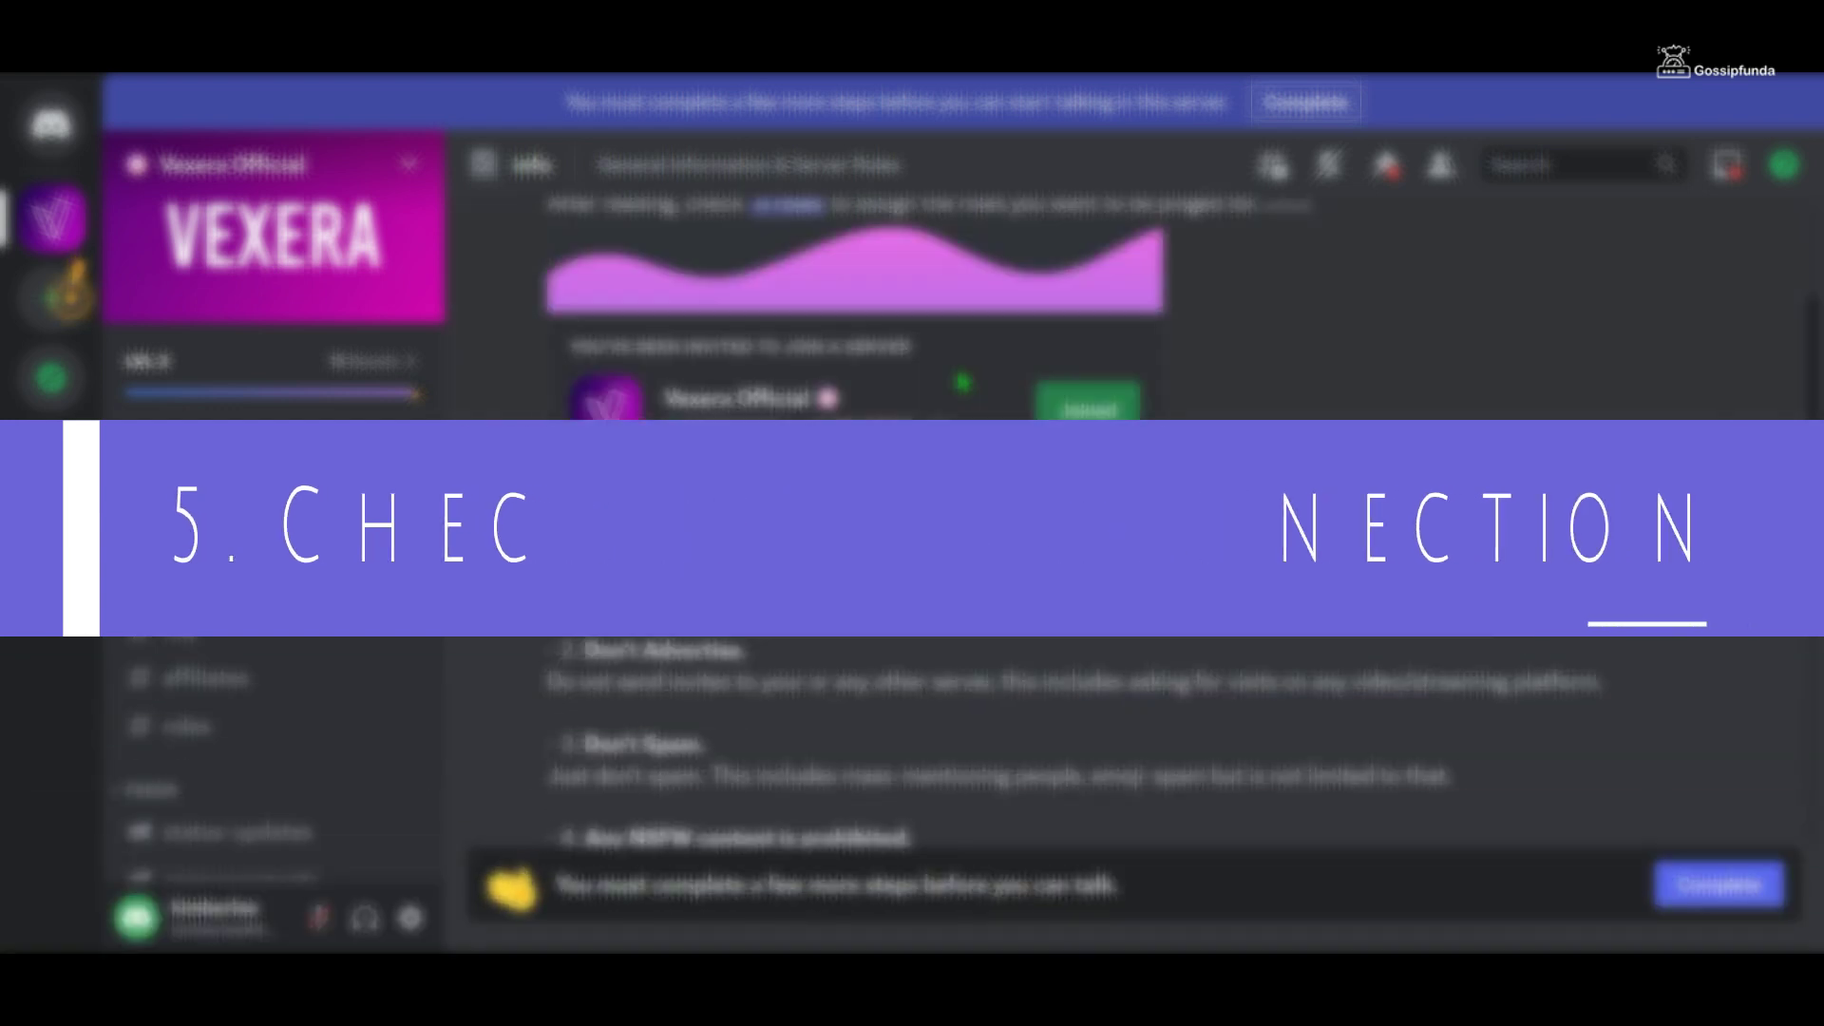
scroll(930, 391, down, 3)
scroll(929, 391, down, 3)
scroll(930, 392, down, 3)
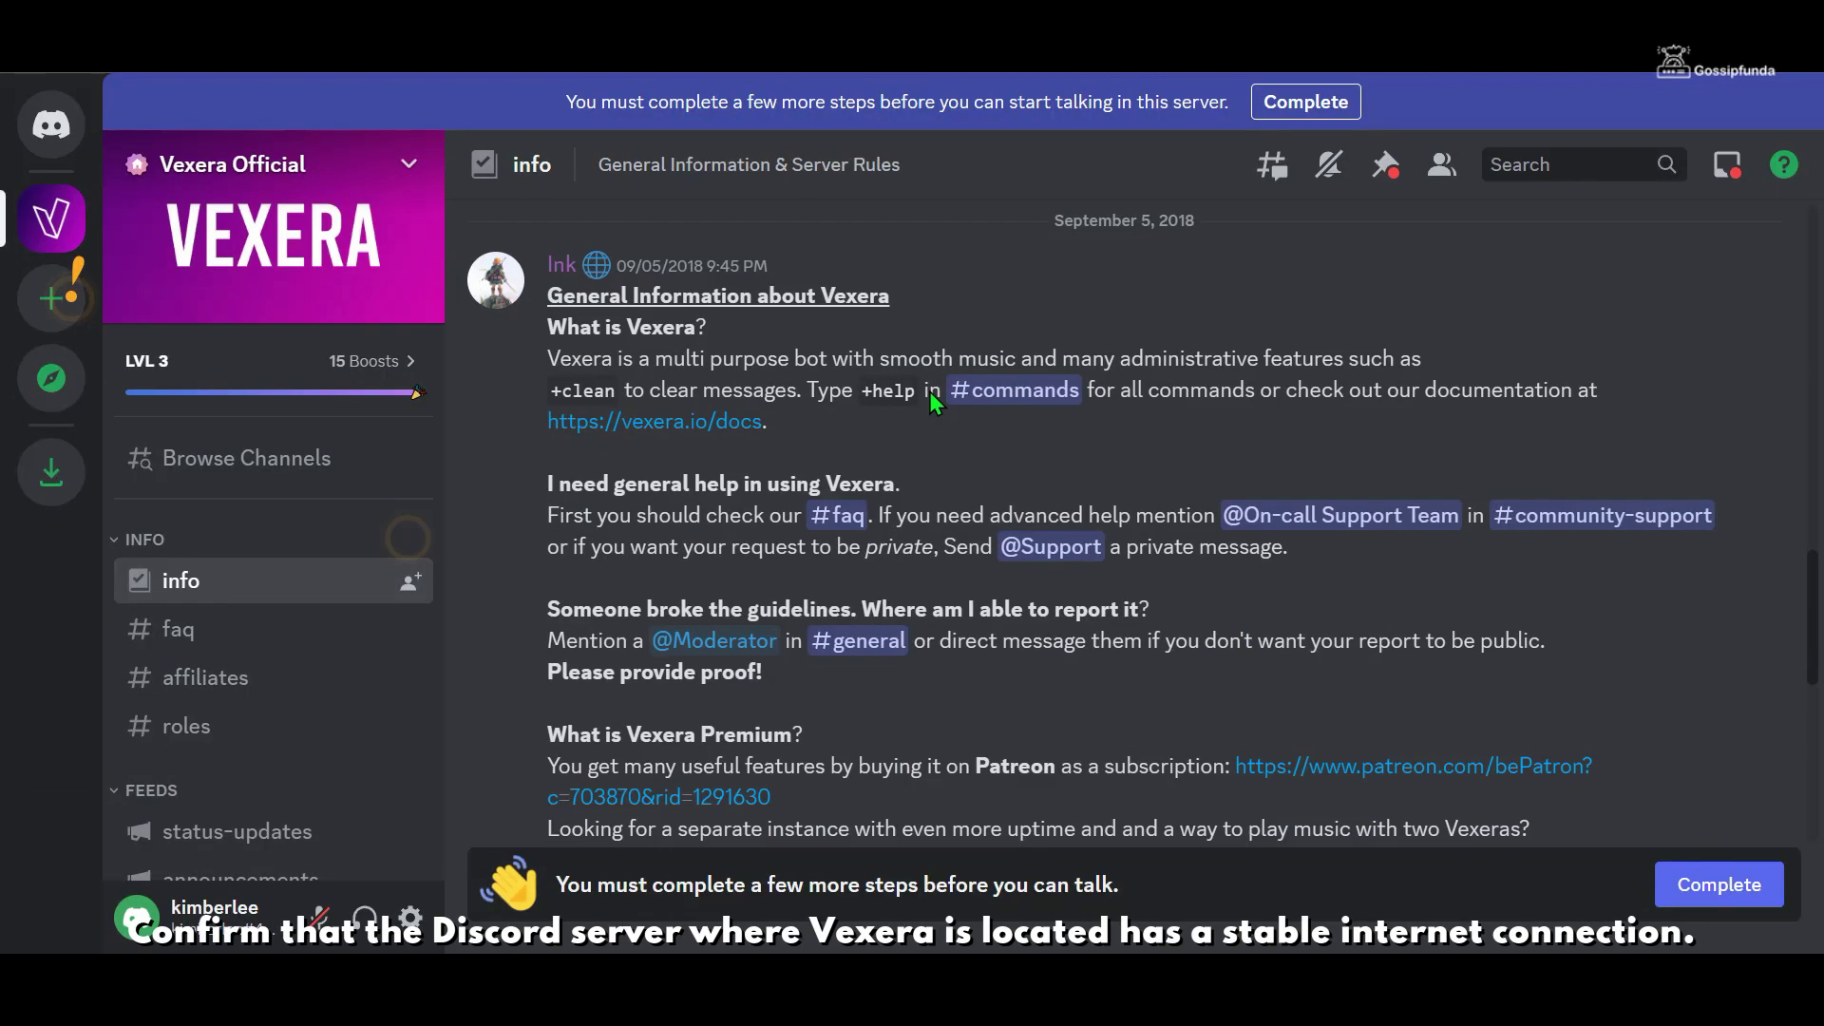
scroll(757, 416, down, 2)
scroll(779, 380, up, 2)
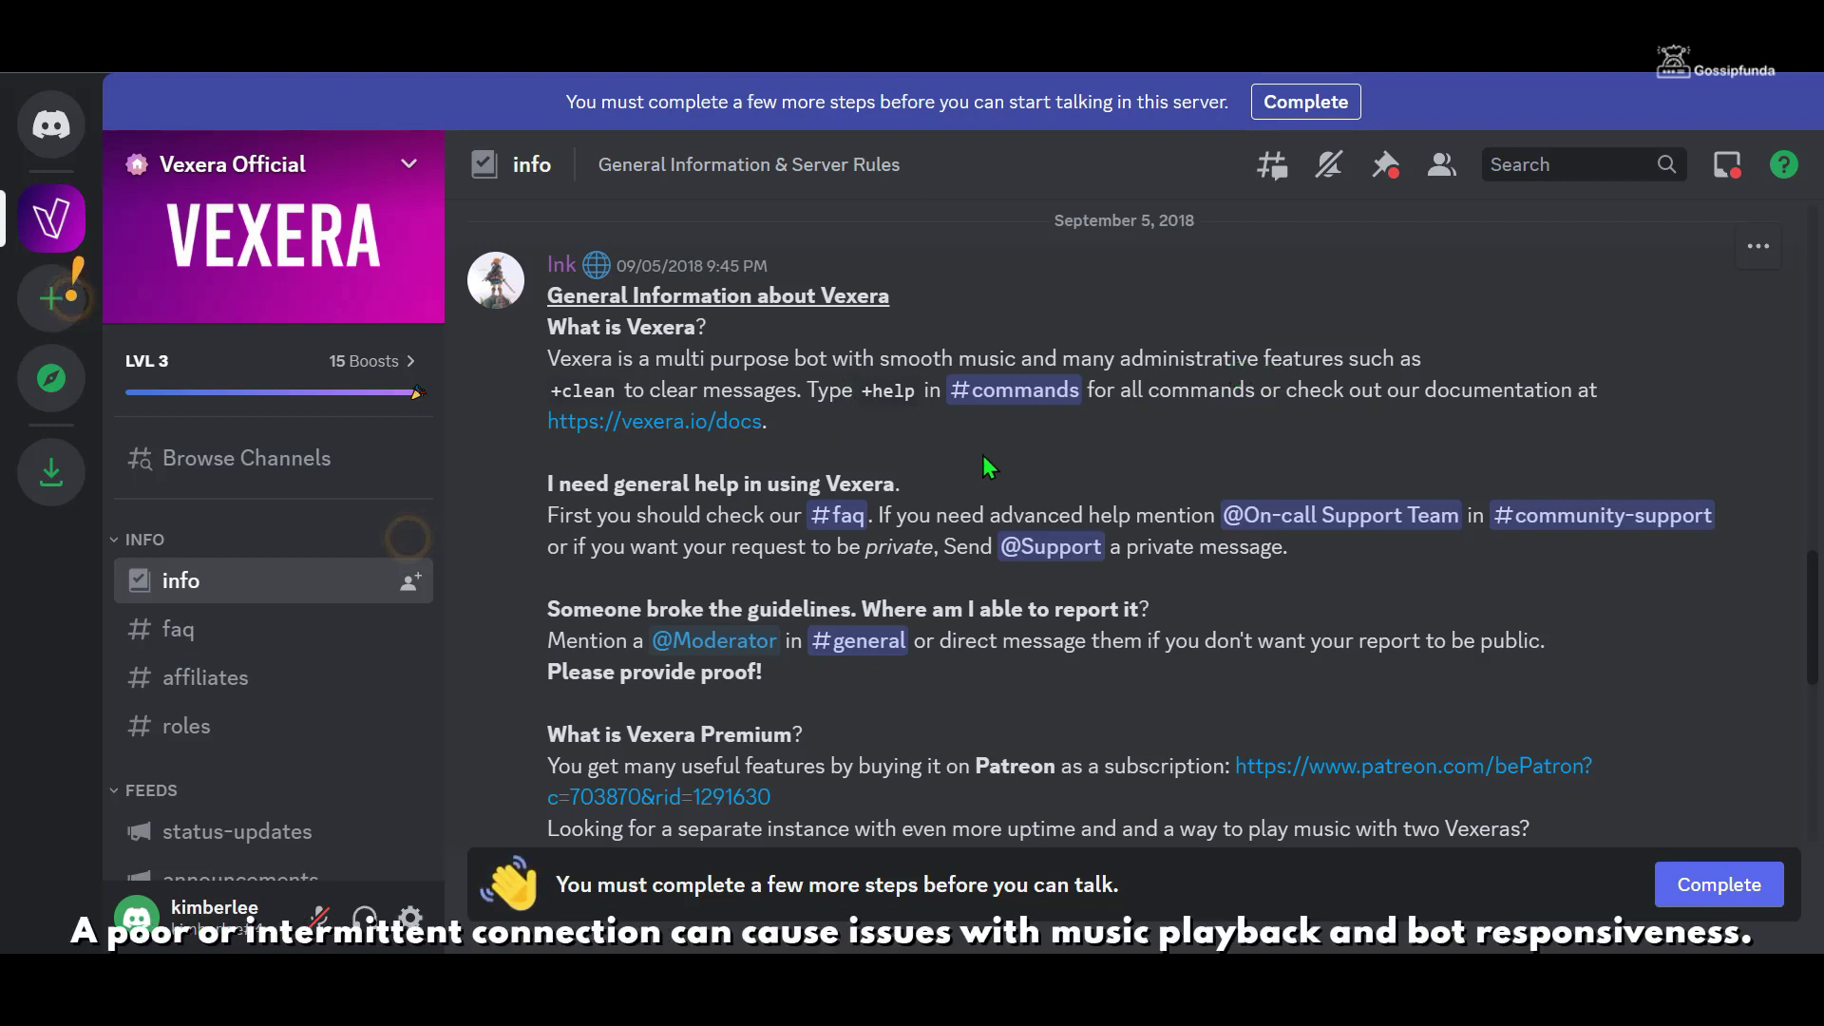
scroll(983, 455, down, 3)
scroll(982, 458, down, 3)
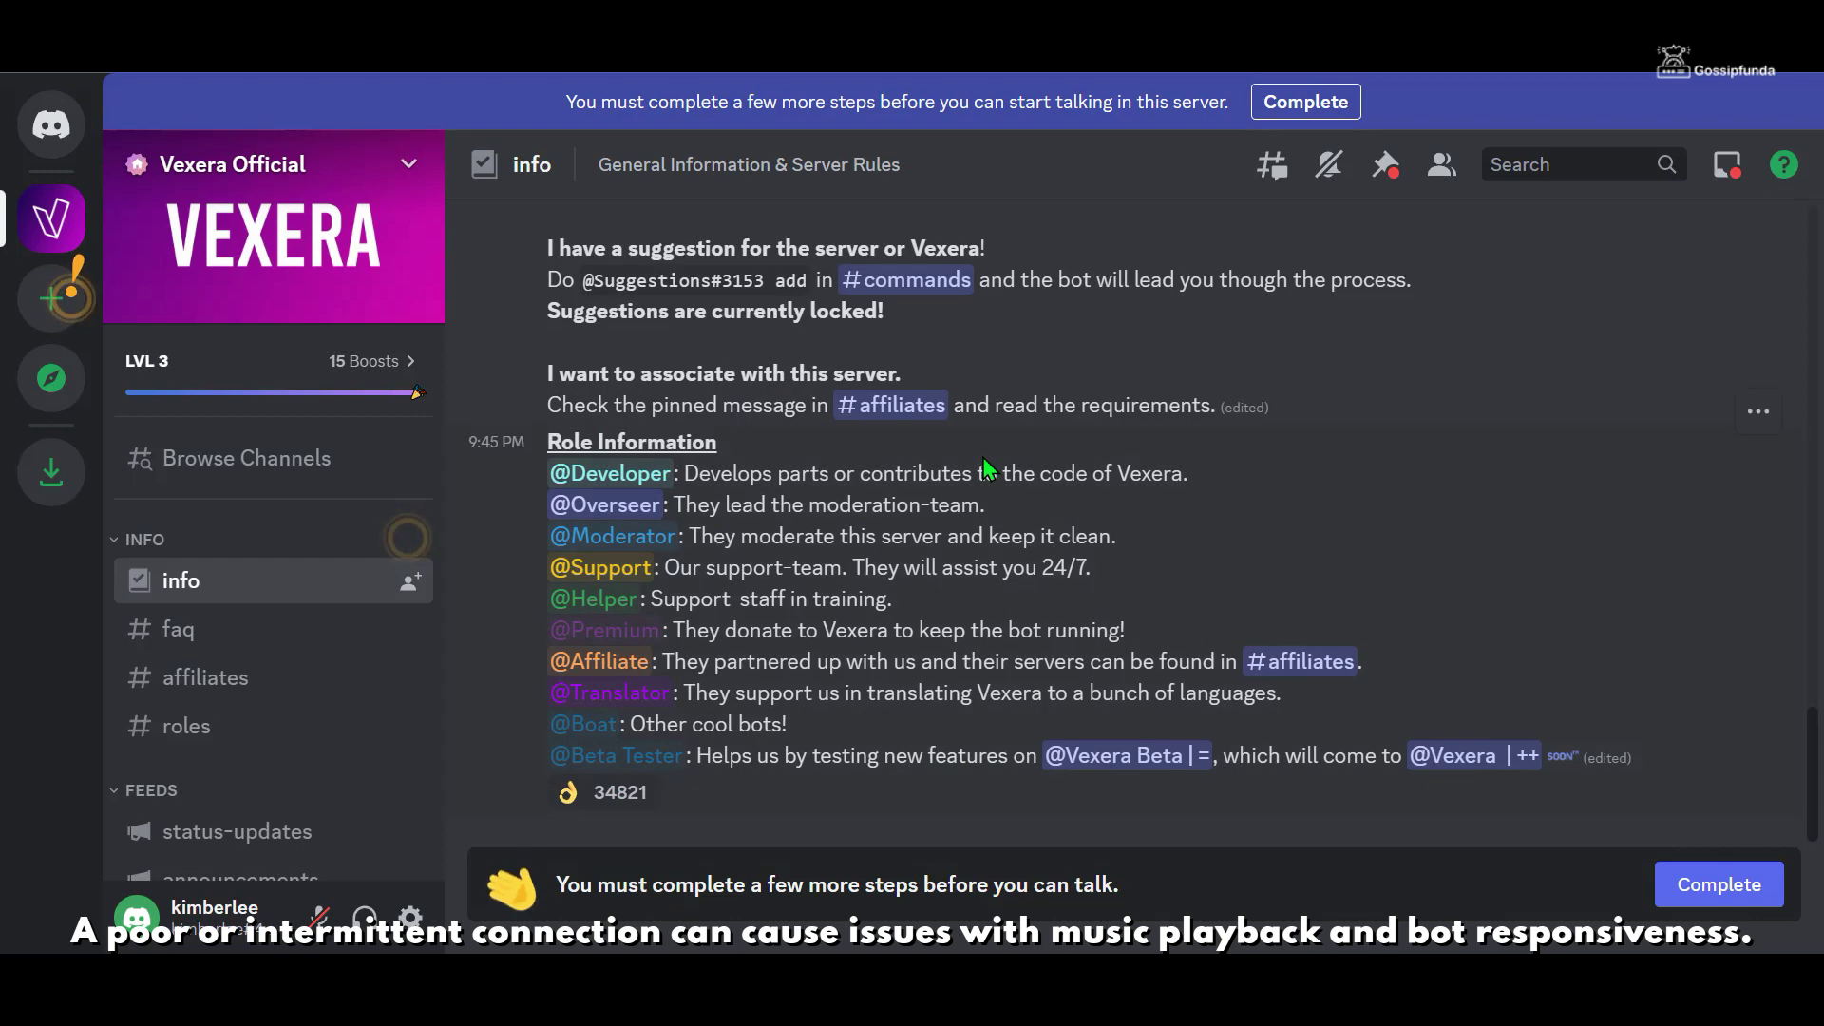